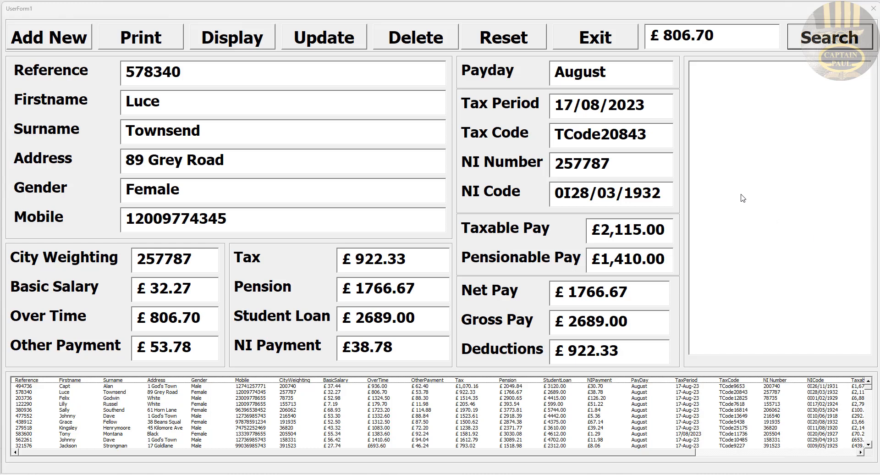
# - Clear the payroll form and search the employee records for the NI payment £1.84
pyautogui.click(519, 40)
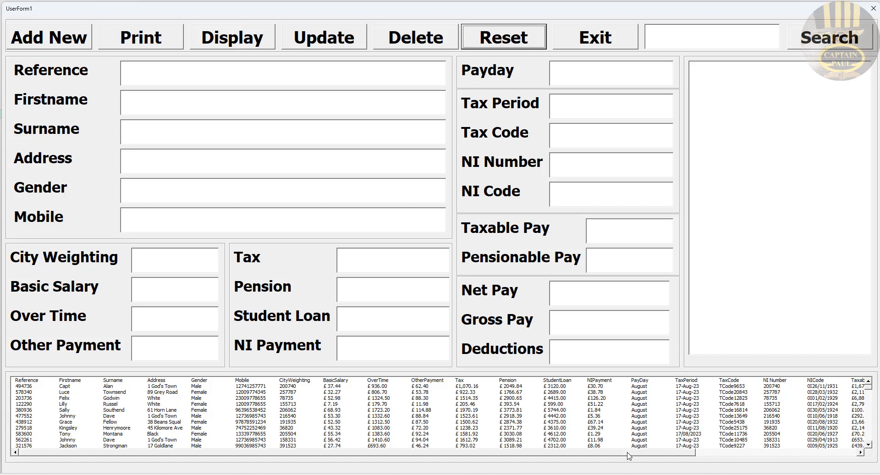
pyautogui.moveTo(630, 453); pyautogui.dragTo(805, 454)
pyautogui.moveTo(734, 456); pyautogui.dragTo(452, 461)
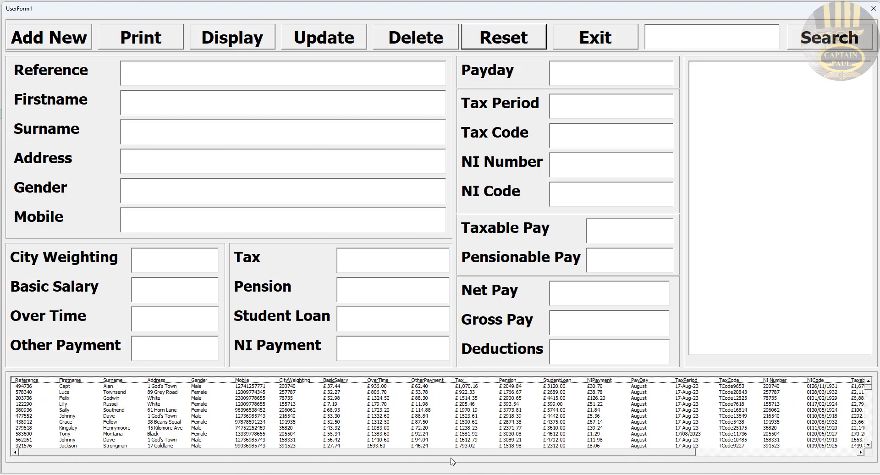
pyautogui.click(593, 411)
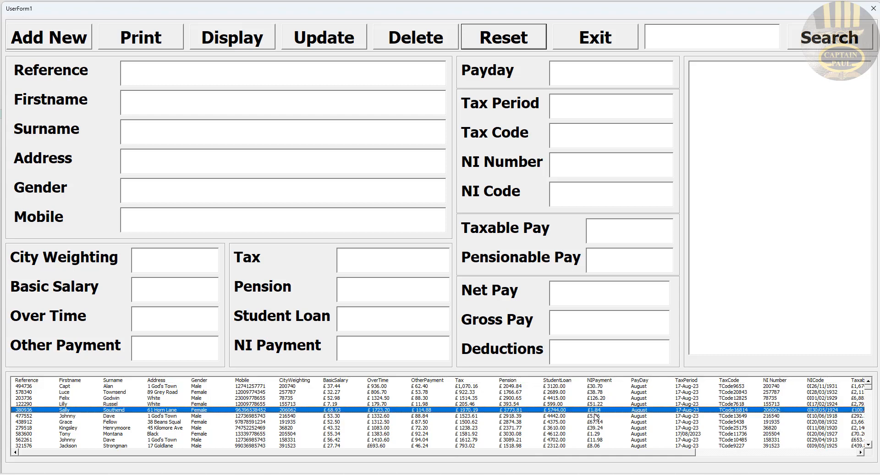
pyautogui.click(686, 38)
pyautogui.write('£')
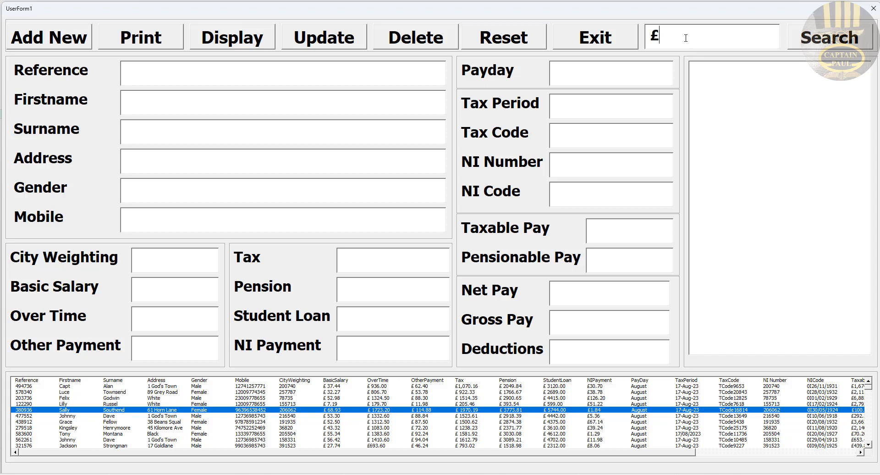
pyautogui.write('1.84')
pyautogui.click(821, 45)
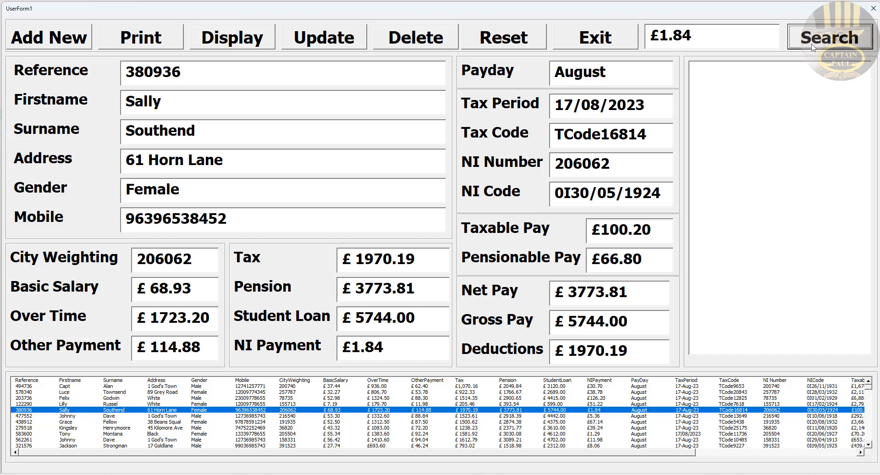
# - Clear the form and search the records by the first name of the employee in the first list row
pyautogui.click(514, 45)
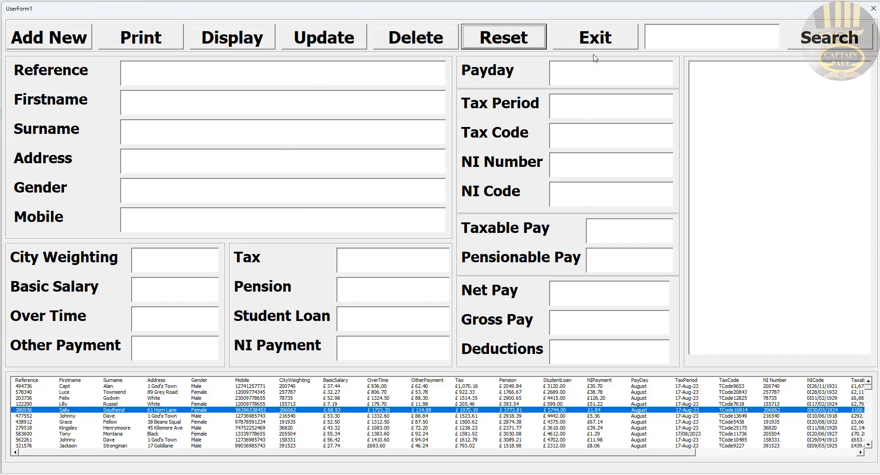
pyautogui.click(659, 42)
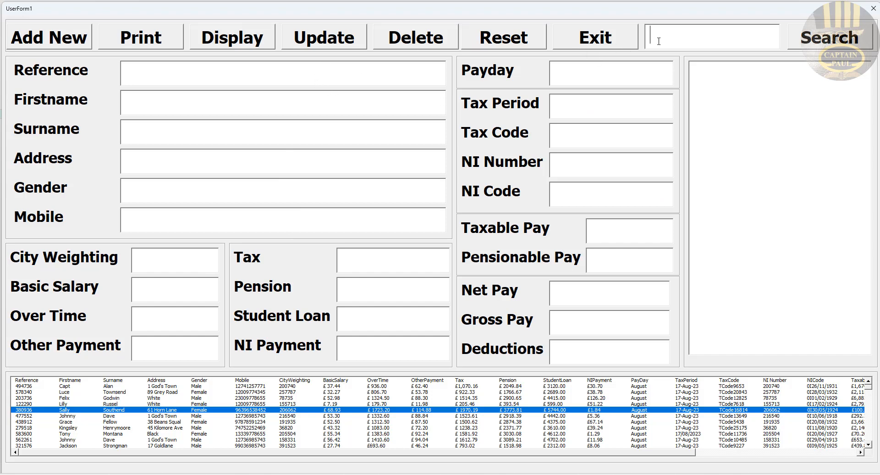
pyautogui.write('Capt')
pyautogui.click(830, 50)
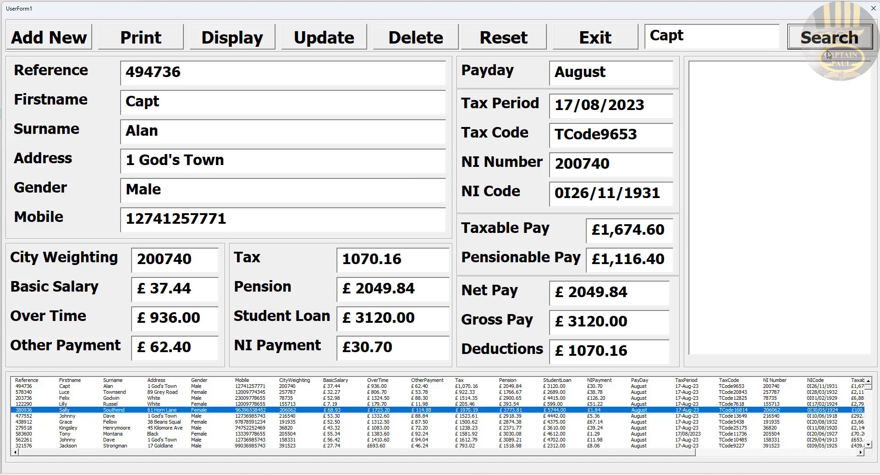
# - Clear the form and load the employee with NI payment £11.98 by searching for their reference number
pyautogui.click(517, 41)
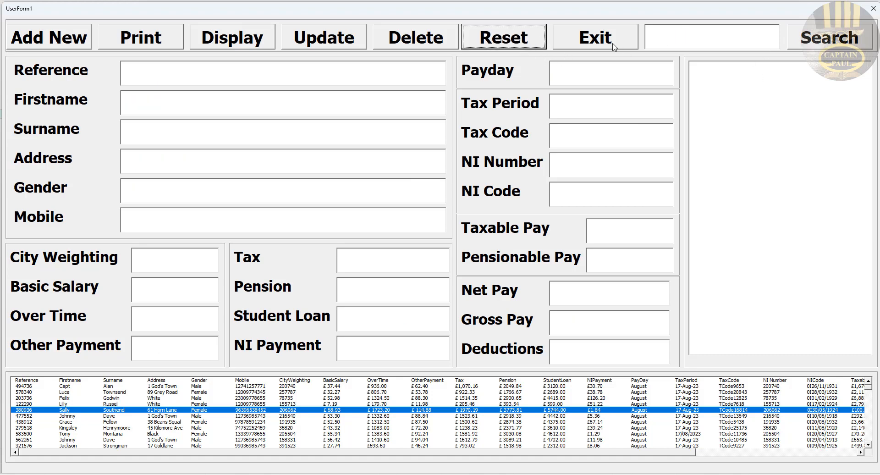
pyautogui.click(674, 43)
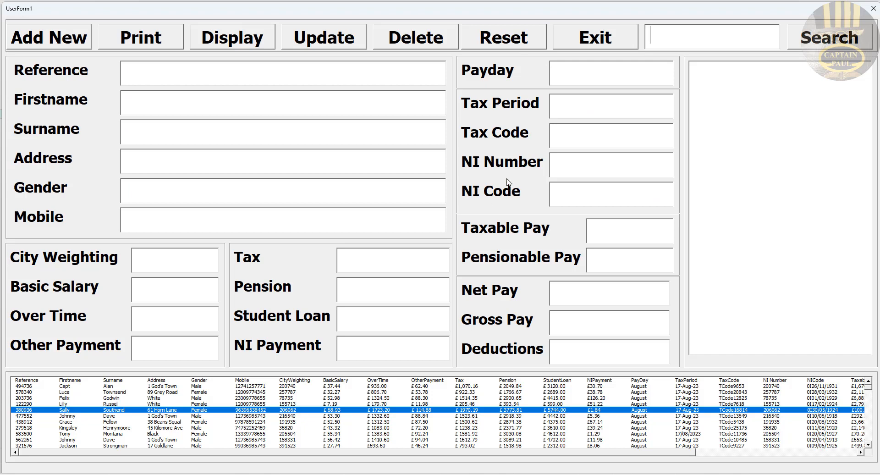
pyautogui.write('562261')
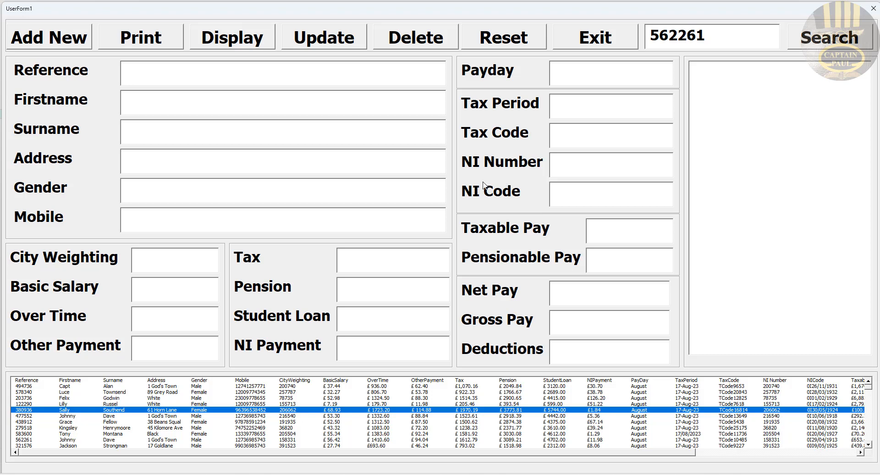
pyautogui.click(26, 440)
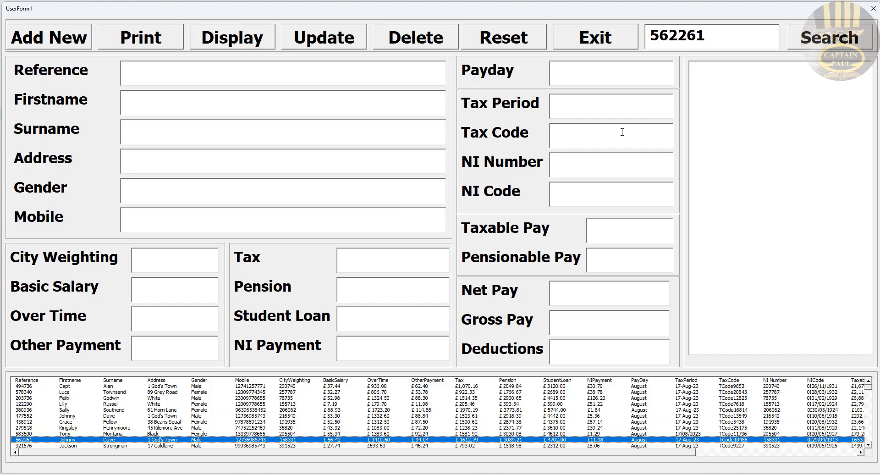
pyautogui.click(822, 44)
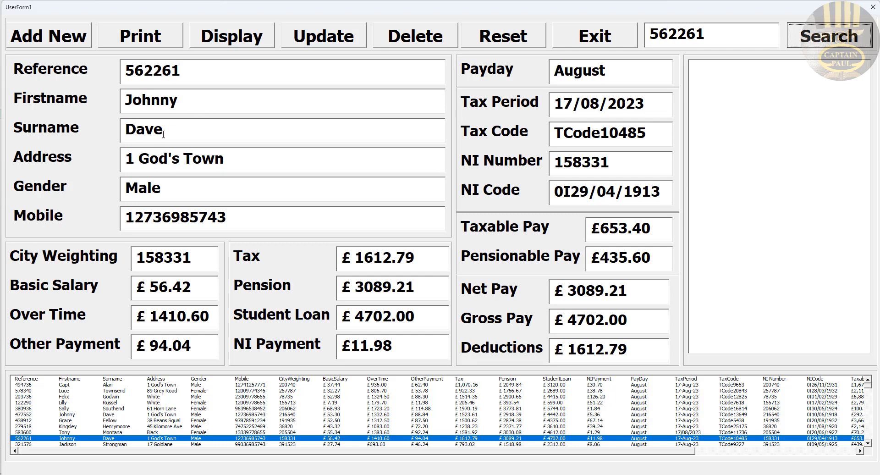
# - Correct the surname of the loaded employee and update the record, checking the worksheet behind the form
pyautogui.moveTo(163, 134); pyautogui.dragTo(159, 133)
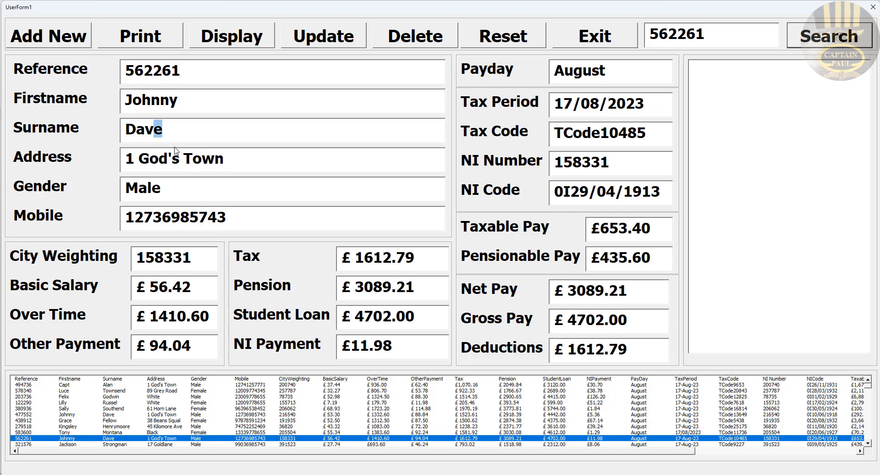
pyautogui.write('is')
pyautogui.moveTo(218, 12); pyautogui.dragTo(436, 13)
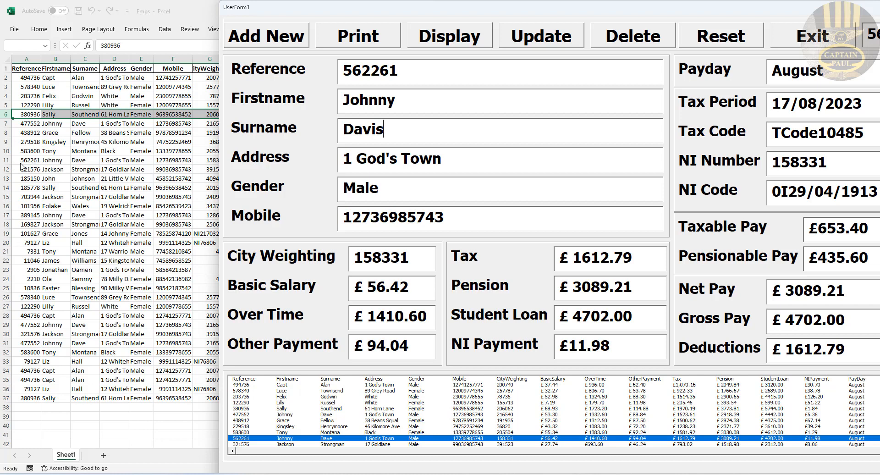
pyautogui.click(552, 39)
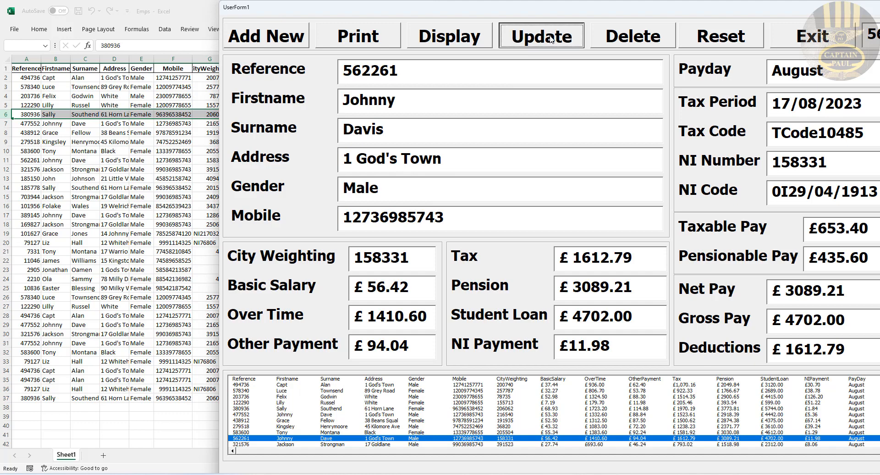
pyautogui.moveTo(292, 6); pyautogui.dragTo(221, 6)
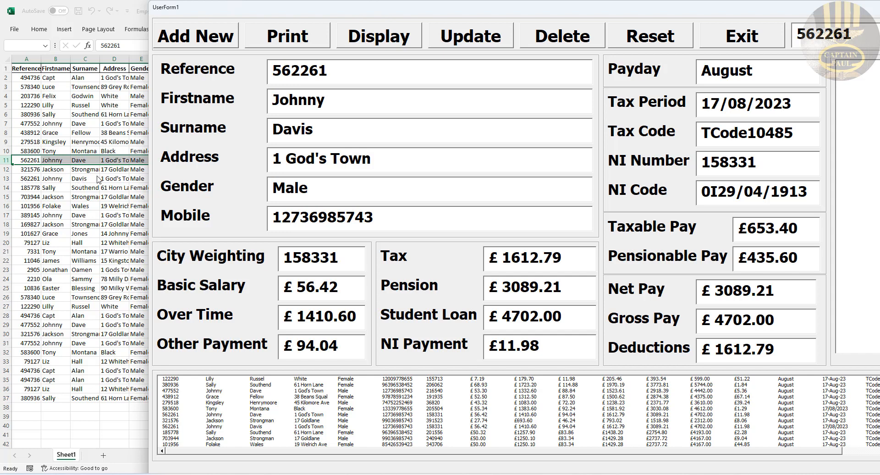
pyautogui.moveTo(650, 5); pyautogui.dragTo(491, 4)
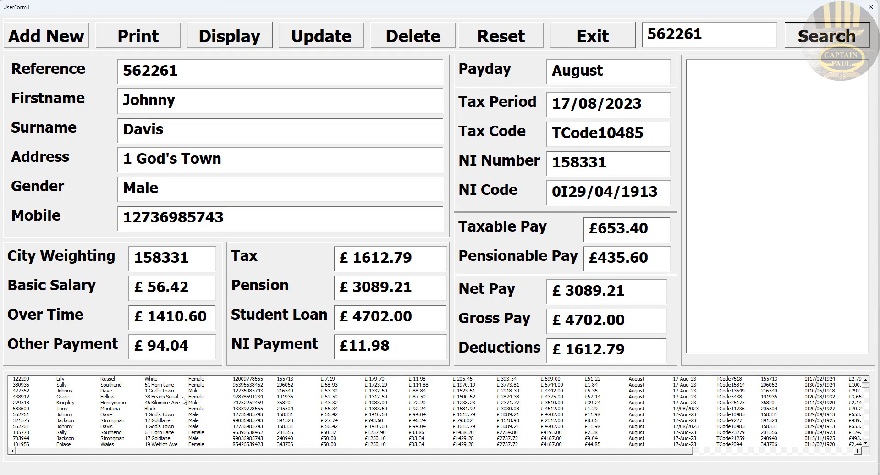
# - Delete the outdated copy of the updated employee's record, which carries the old surname
pyautogui.click(68, 428)
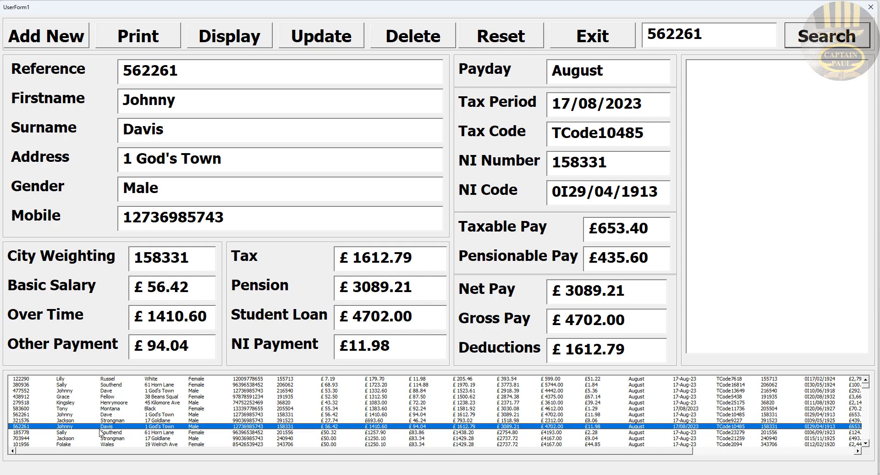
pyautogui.click(29, 415)
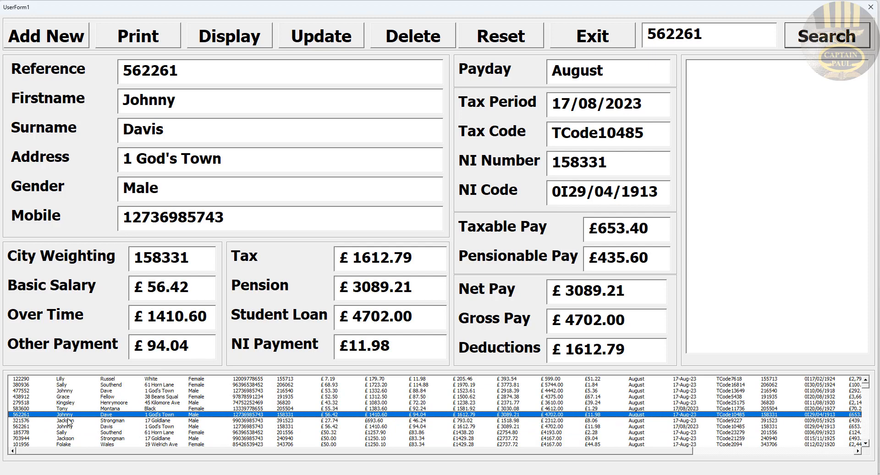
pyautogui.click(403, 40)
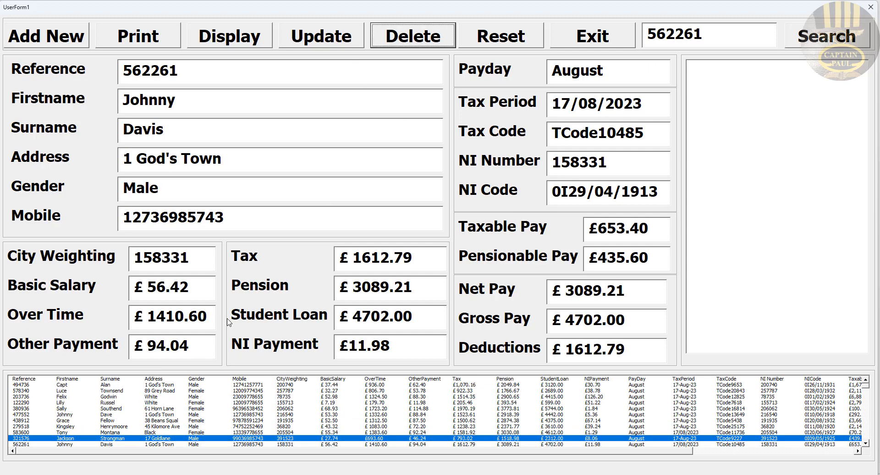
# - Delete the male employee's record with NI payment £28.36, a few rows below the updated record
pyautogui.click(112, 445)
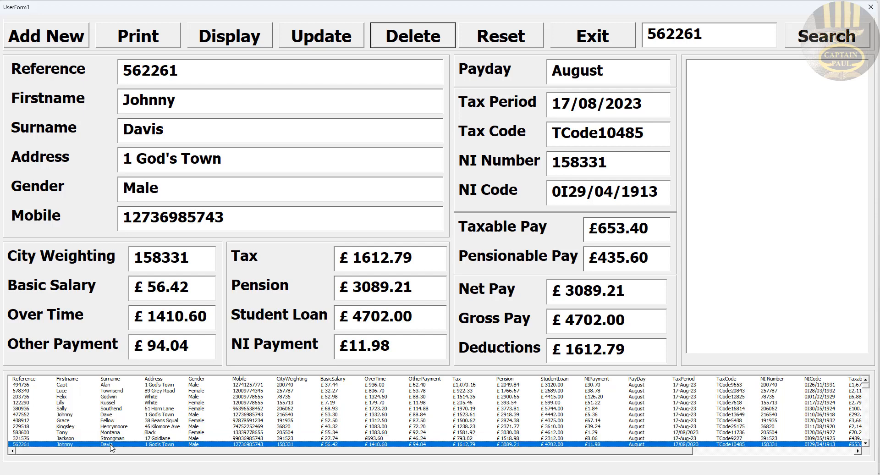
pyautogui.click(866, 443)
pyautogui.click(866, 444)
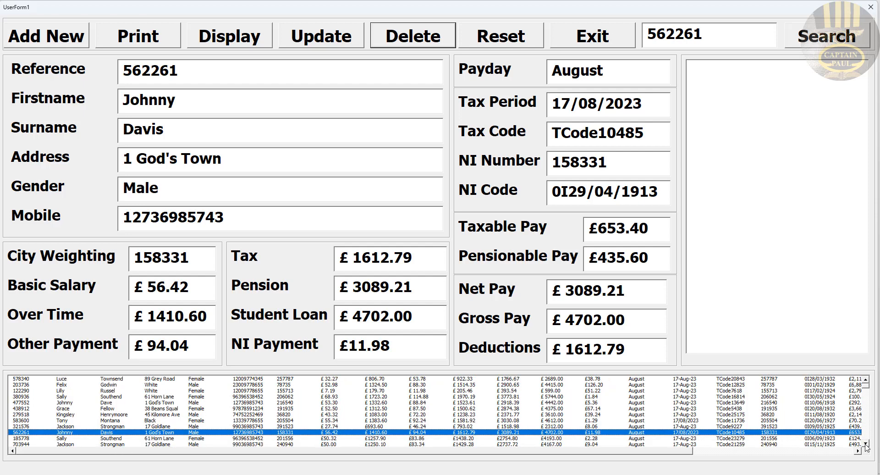
pyautogui.click(866, 443)
pyautogui.click(866, 443)
pyautogui.click(867, 444)
pyautogui.click(866, 443)
pyautogui.click(866, 443)
pyautogui.click(866, 443)
pyautogui.click(866, 443)
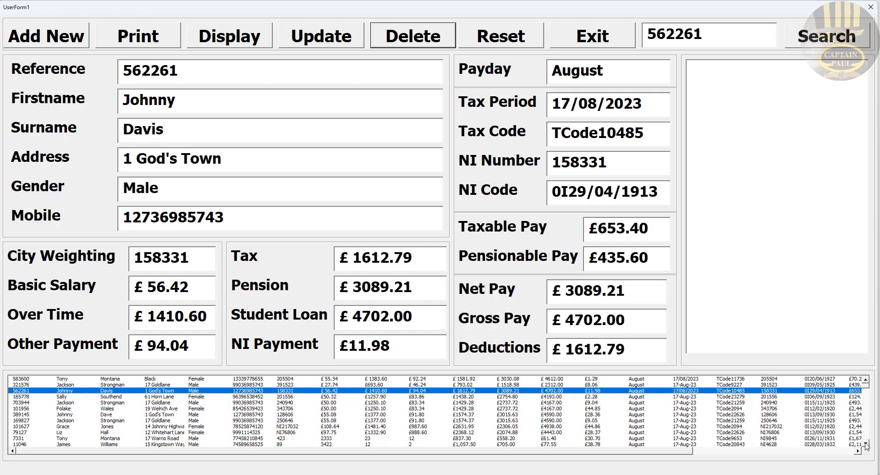
pyautogui.click(104, 415)
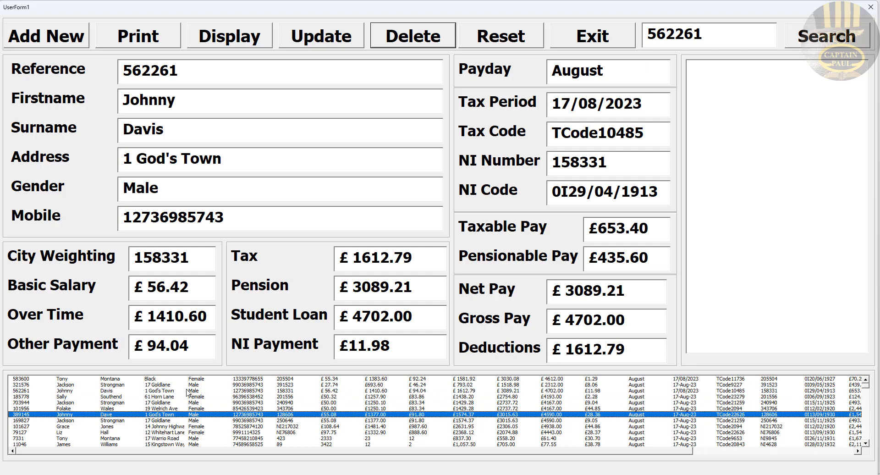
pyautogui.click(435, 44)
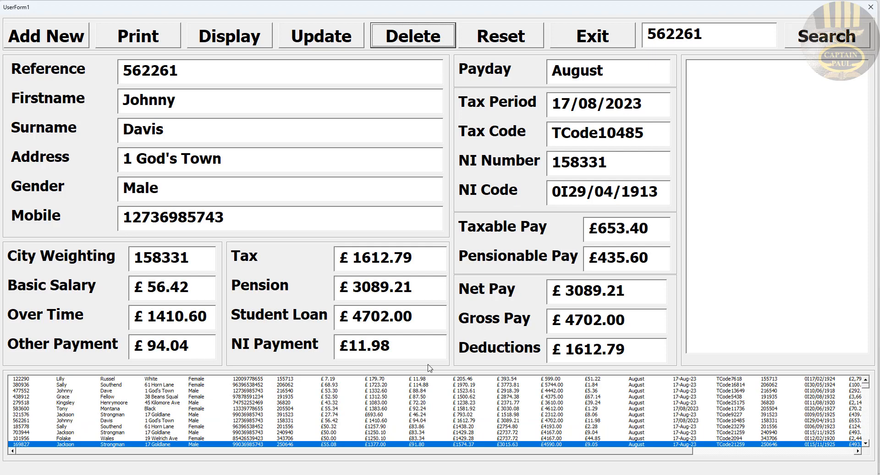
# - Go through the rest of the employee list and delete the last record with NI payment £5.36
pyautogui.click(866, 444)
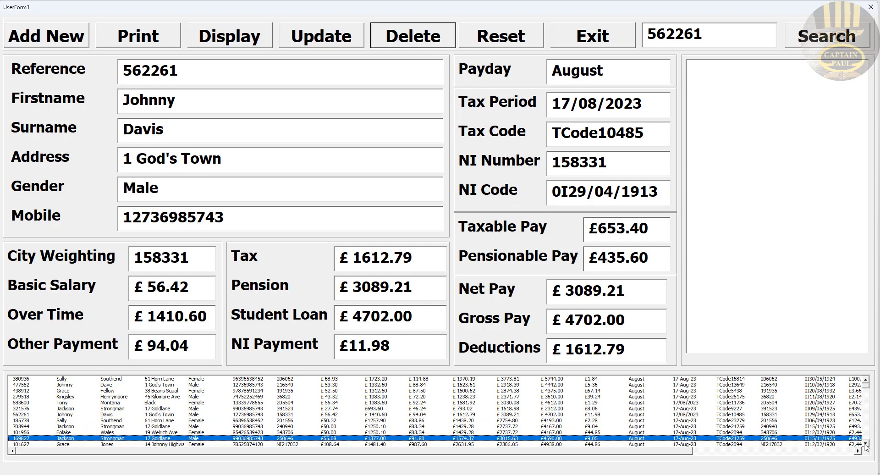
pyautogui.click(865, 444)
pyautogui.click(866, 444)
pyautogui.click(866, 444)
pyautogui.click(865, 444)
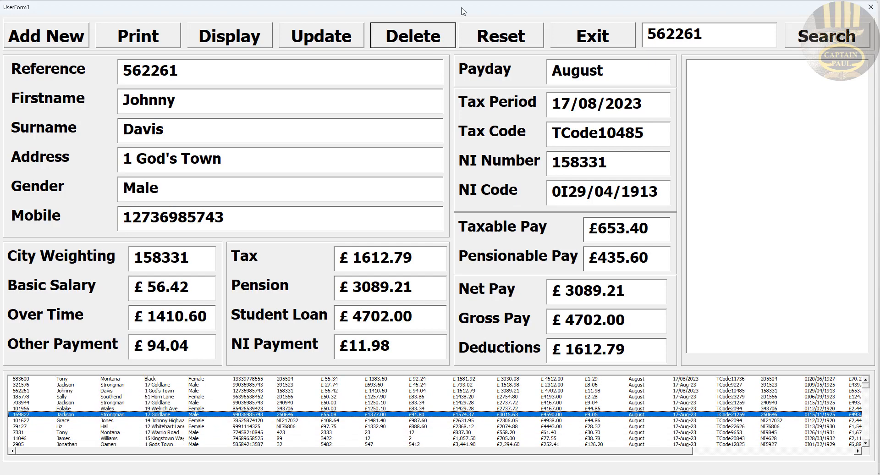
pyautogui.moveTo(275, 15); pyautogui.dragTo(394, 22)
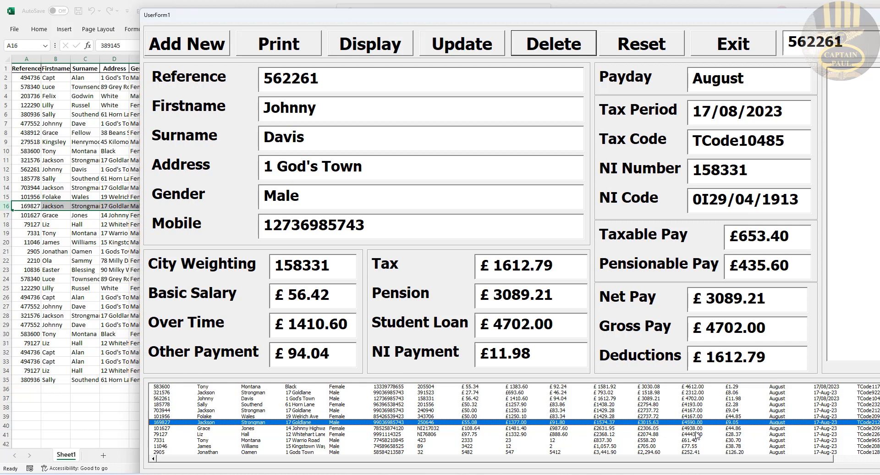
pyautogui.click(656, 417)
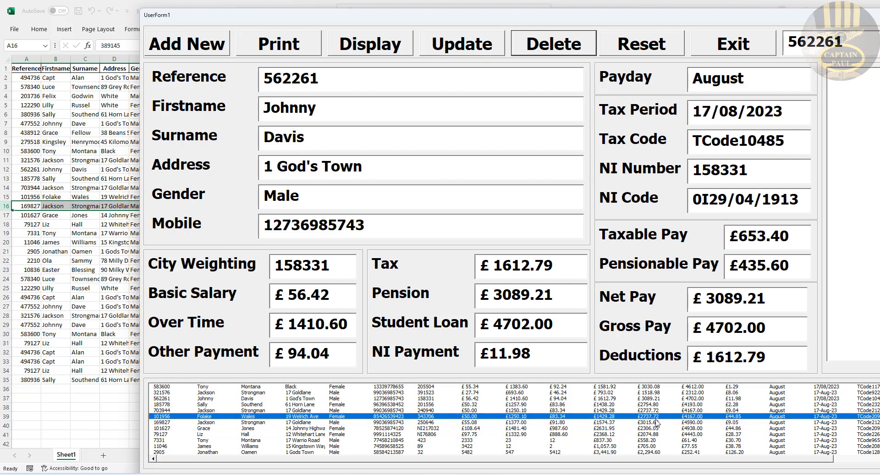
pyautogui.press('Down')
pyautogui.press('Down')
pyautogui.press('Down')
pyautogui.press('Down')
pyautogui.press('Down')
pyautogui.press('Down')
pyautogui.press('Down')
pyautogui.press('Down')
pyautogui.press('Down')
pyautogui.press('Down')
pyautogui.press('Down')
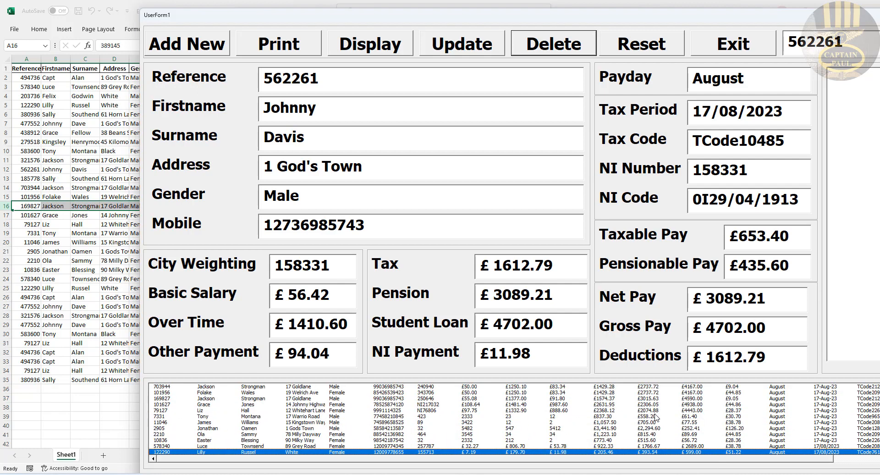
pyautogui.press('Down')
pyautogui.press('Down')
pyautogui.press('Down')
pyautogui.press('Down')
pyautogui.press('Down')
pyautogui.press('Down')
pyautogui.press('Down')
pyautogui.press('Down')
pyautogui.press('Down')
pyautogui.press('Down')
pyautogui.press('Down')
pyautogui.press('Down')
pyautogui.press('Down')
pyautogui.press('Down')
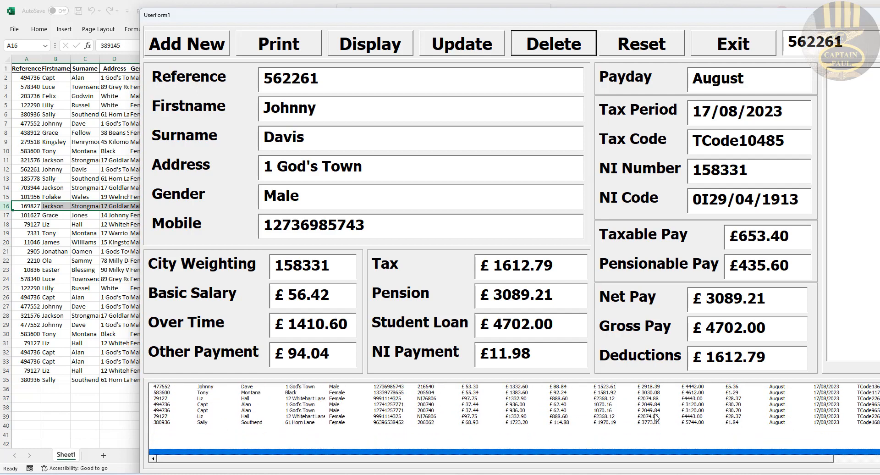
pyautogui.press('Up')
pyautogui.press('Up')
pyautogui.press('Up')
pyautogui.press('Up')
pyautogui.press('Up')
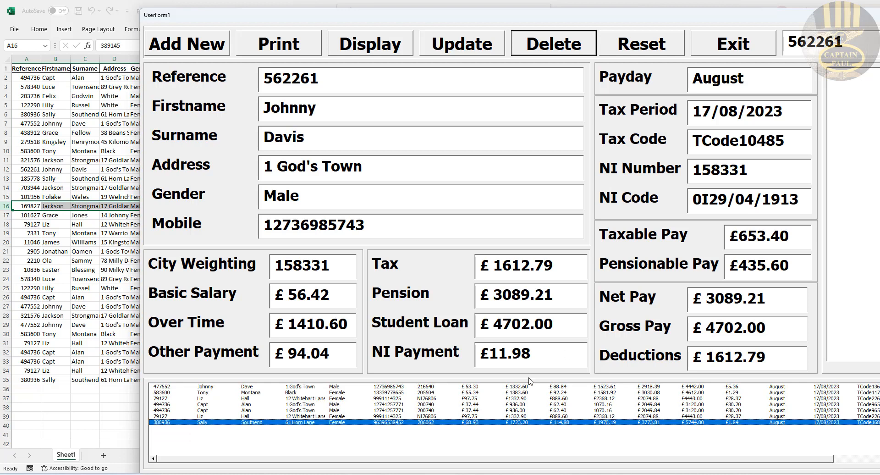
pyautogui.click(267, 387)
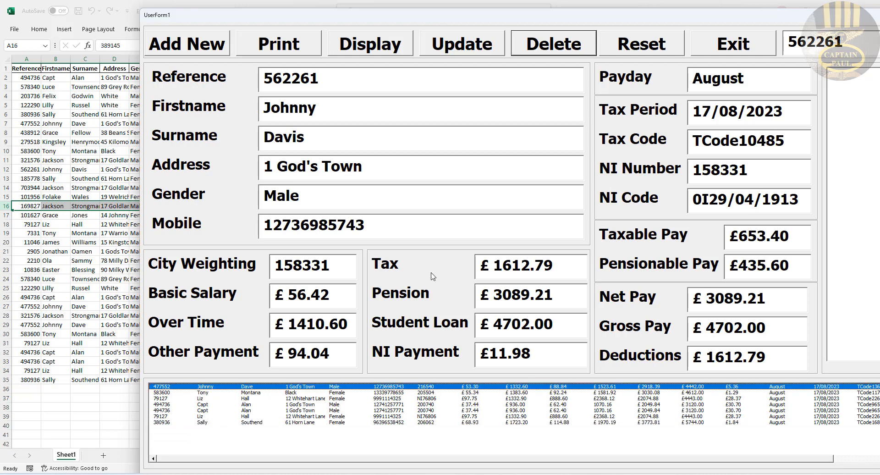
pyautogui.click(545, 44)
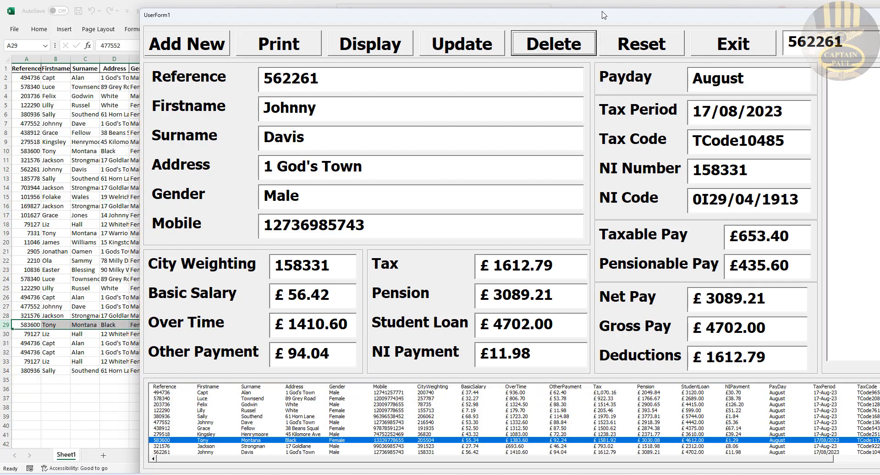
# - Display the monthly pay slip for the loaded employee and print the form to Adobe PDF
pyautogui.moveTo(610, 16); pyautogui.dragTo(477, 9)
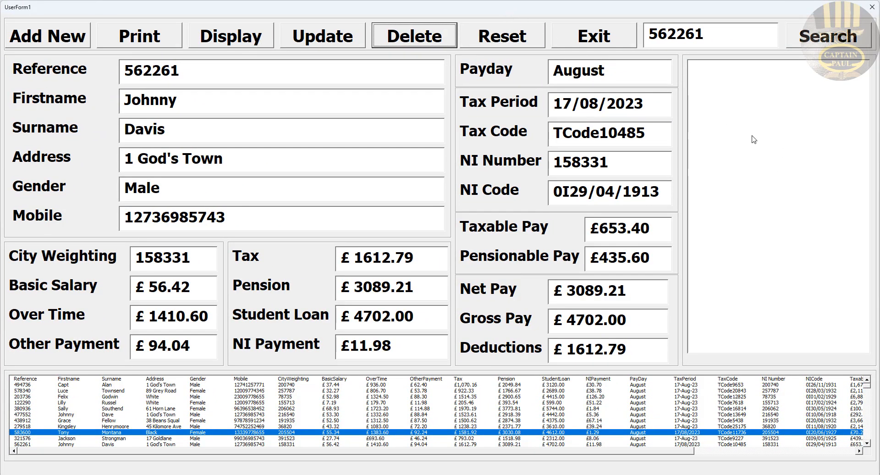
pyautogui.click(255, 38)
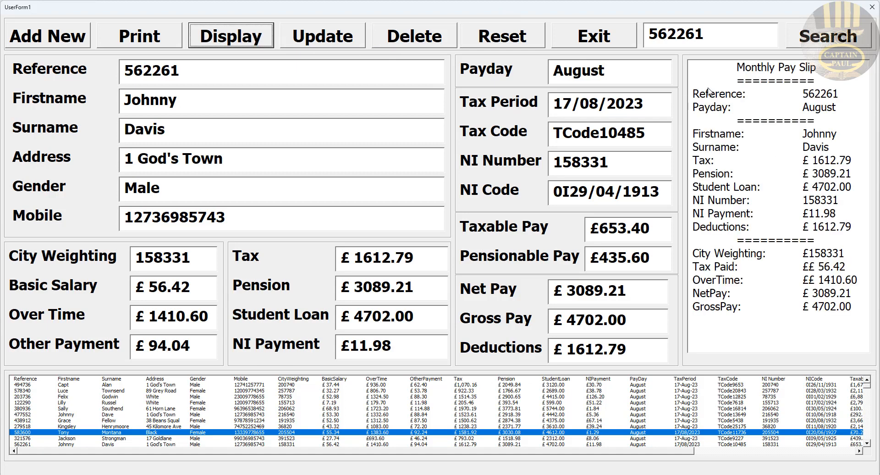
pyautogui.click(157, 42)
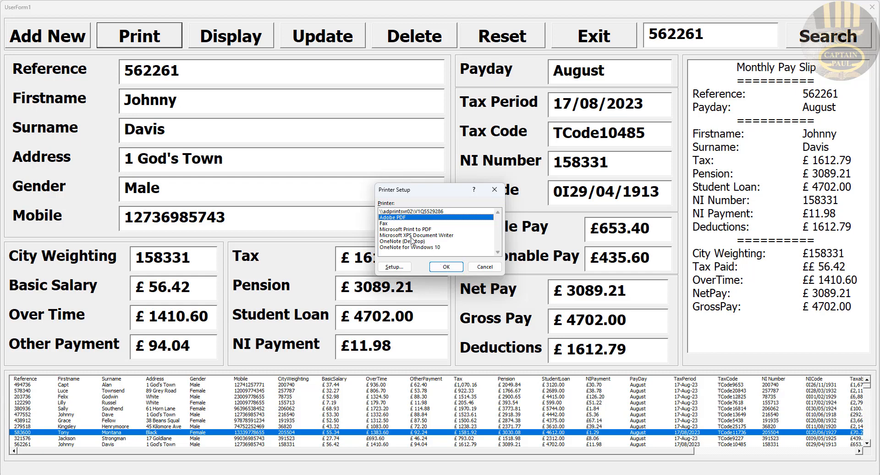
pyautogui.click(460, 267)
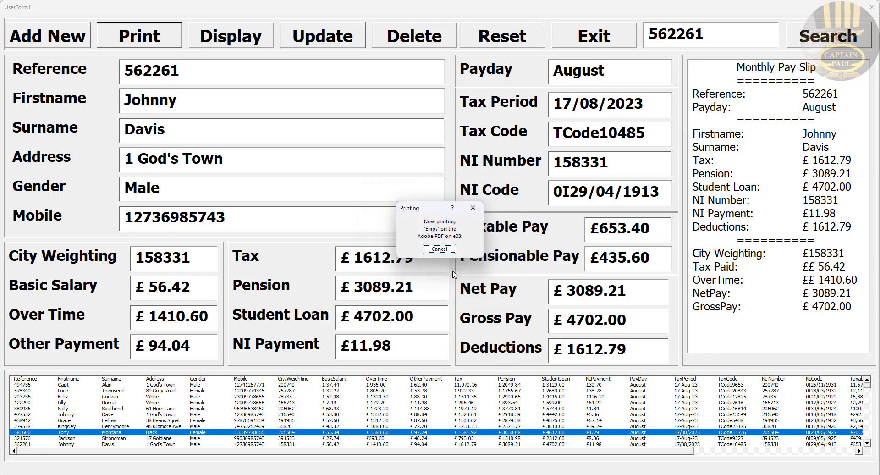